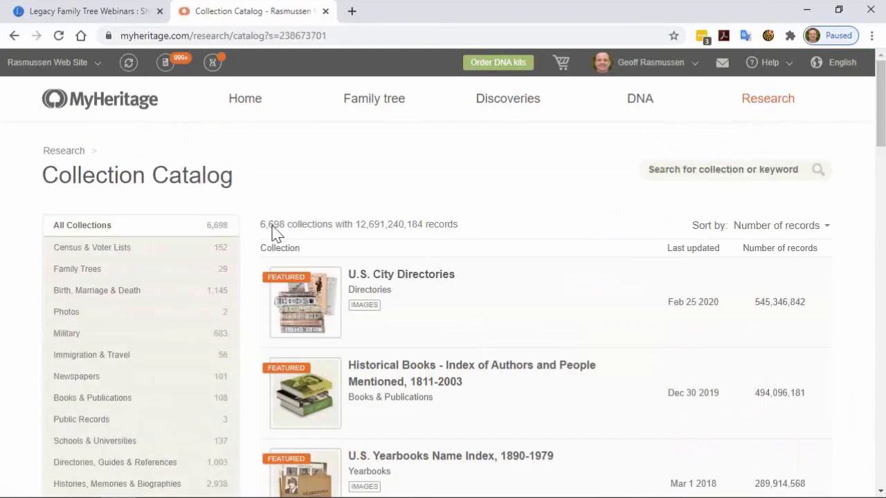
- Browse the Immigration & Emigration Records collections within the Immigration & Travel category of the catalog
{"action": "left_click", "coordinate": [91, 355]}
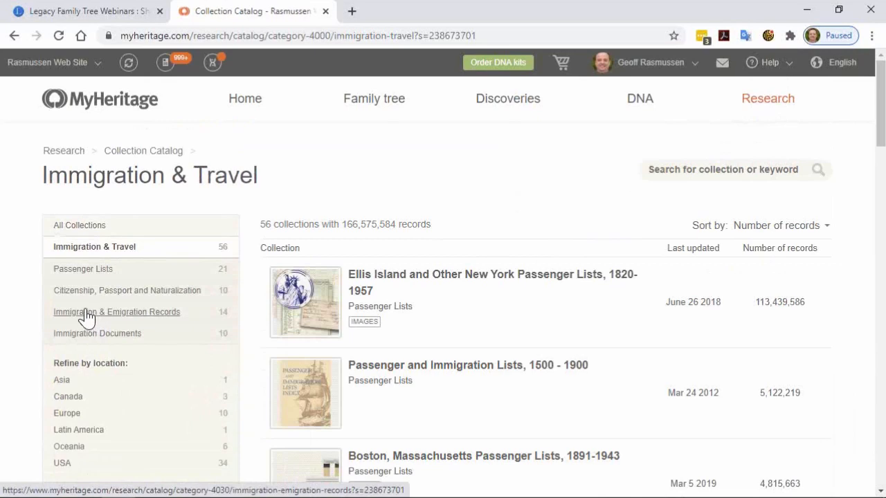
{"action": "left_click", "coordinate": [82, 313]}
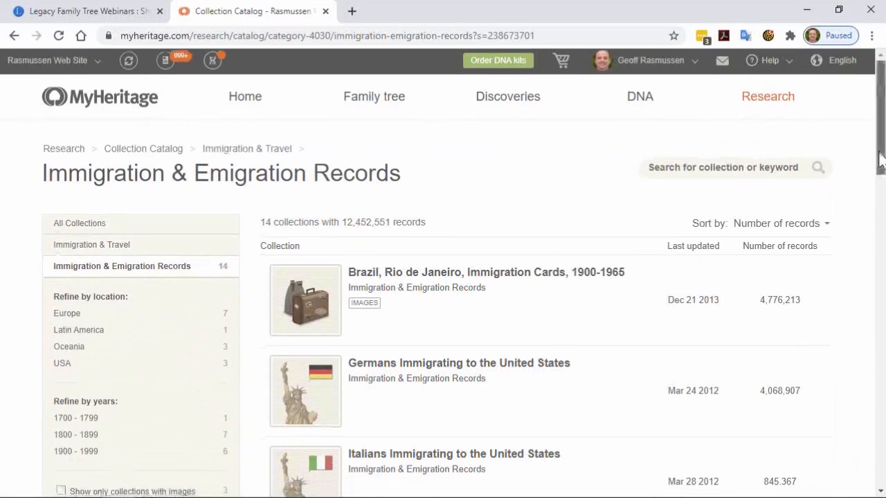
{"action": "left_click_drag", "start_coordinate": [879, 160], "coordinate": [854, 153]}
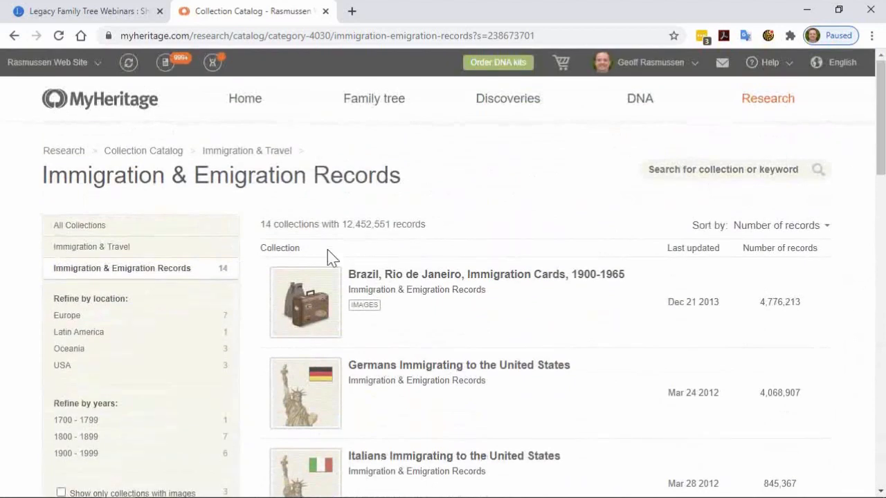
{"action": "scroll", "coordinate": [173, 360], "scroll_direction": "down", "scroll_amount": 1}
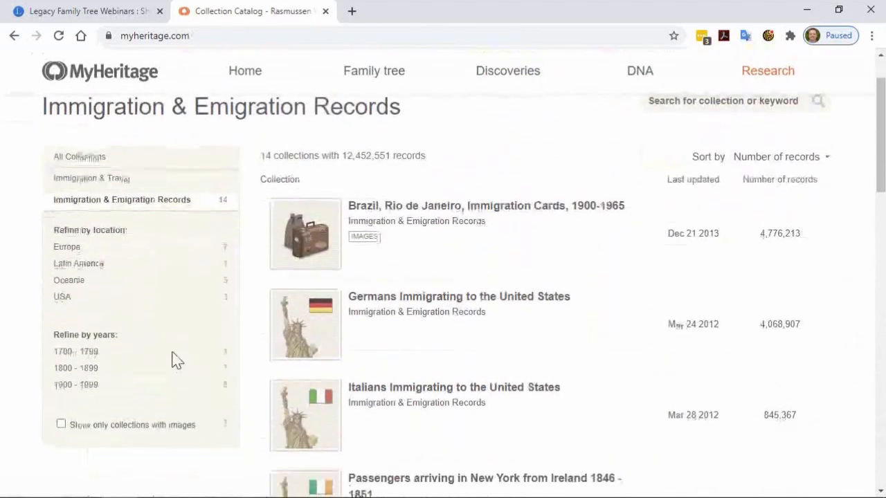
{"action": "scroll", "coordinate": [173, 360], "scroll_direction": "up", "scroll_amount": 1}
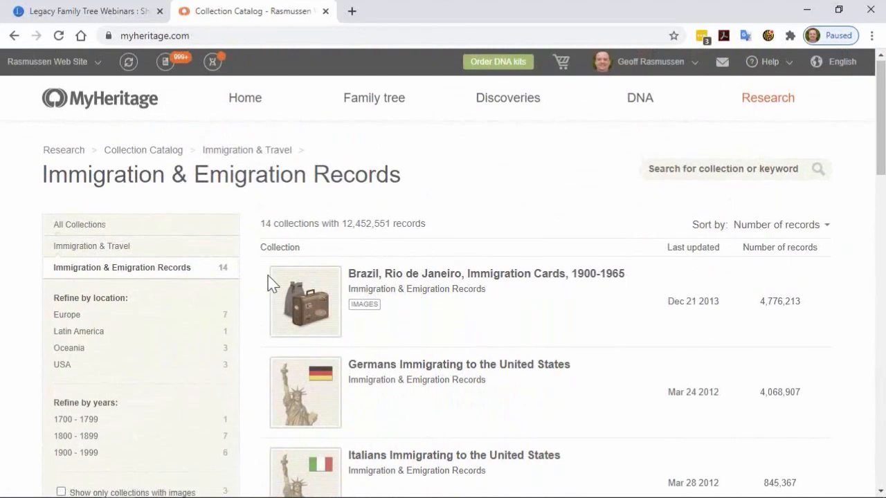
- Return to the full Collection Catalog and review the Immigration & Travel category with its subcategories, location and year filters
{"action": "mouse_move", "coordinate": [783, 113]}
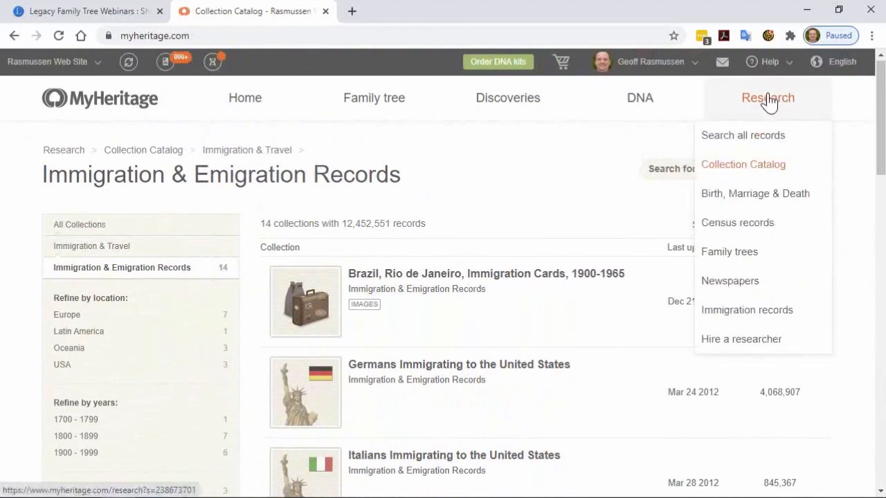
{"action": "left_click", "coordinate": [761, 166]}
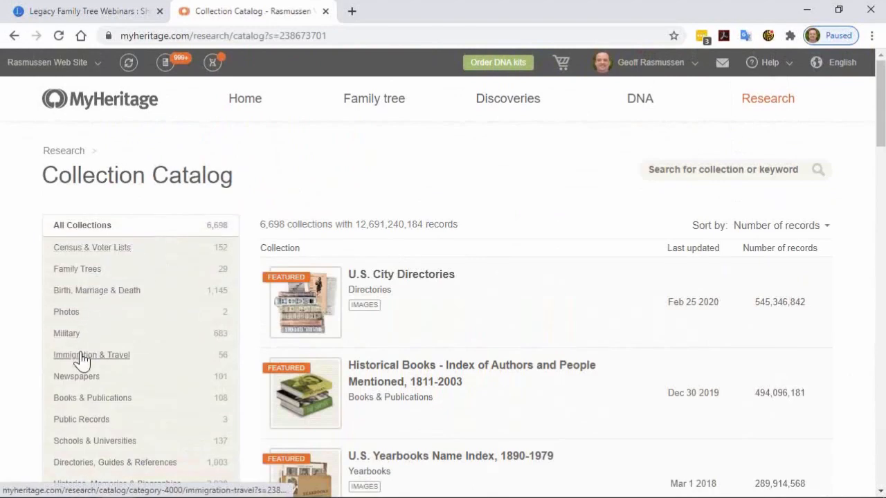
{"action": "left_click", "coordinate": [82, 357]}
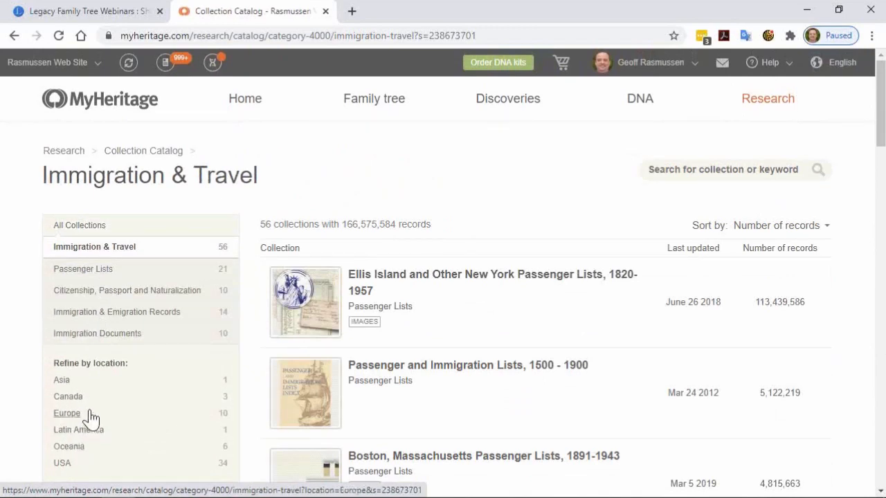
{"action": "scroll", "coordinate": [92, 418], "scroll_direction": "down", "scroll_amount": 3}
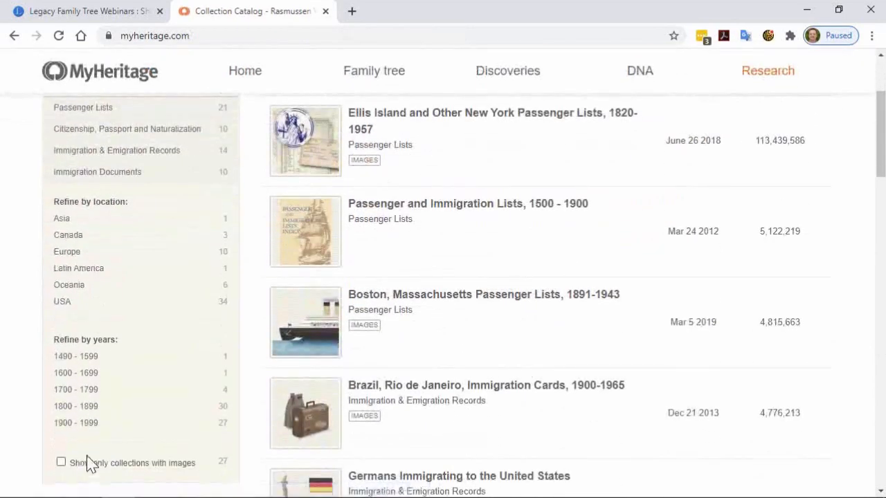
{"action": "scroll", "coordinate": [89, 460], "scroll_direction": "up", "scroll_amount": 3}
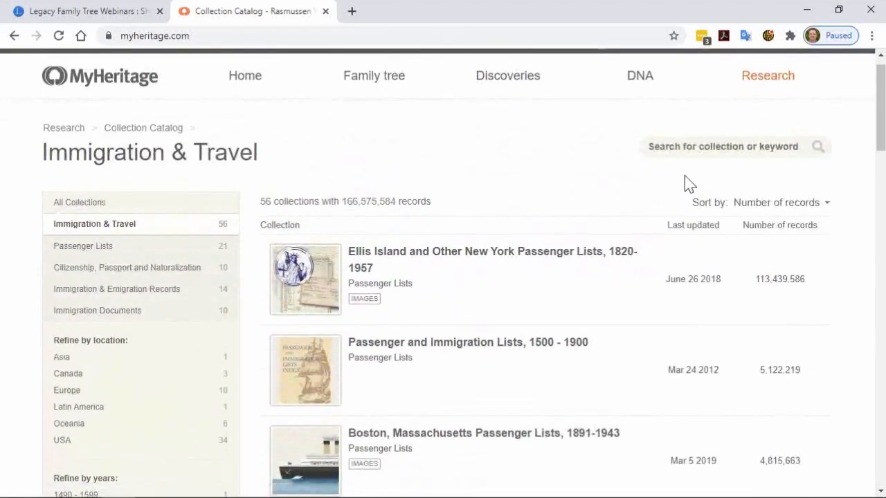
- Go to the immigration records search and open the Ellis Island and Other New York Passenger Lists, 1820-1957 collection
{"action": "mouse_move", "coordinate": [776, 84]}
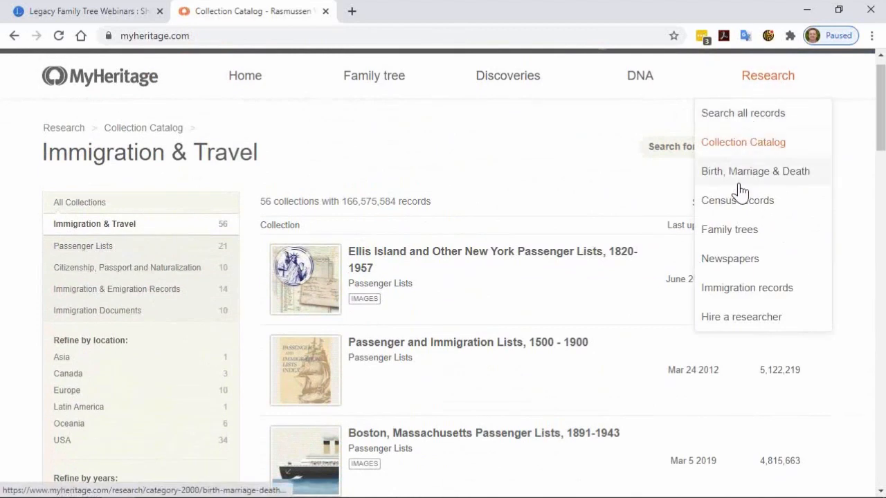
{"action": "left_click", "coordinate": [723, 296]}
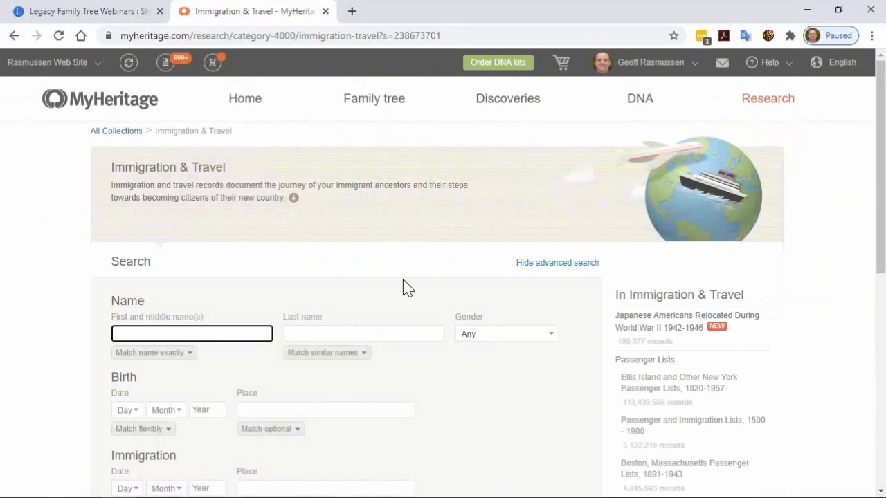
{"action": "left_click", "coordinate": [663, 392]}
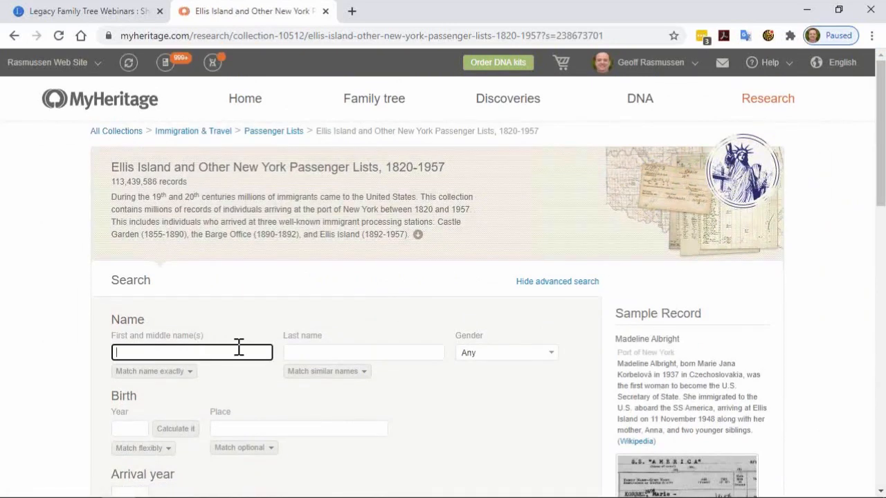
- Search the Ellis Island and Other New York Passenger Lists collection by the immigrant's first and last name
{"action": "type", "text": "Hans"}
{"action": "key", "text": "Tab"}
{"action": "type", "text": "R"}
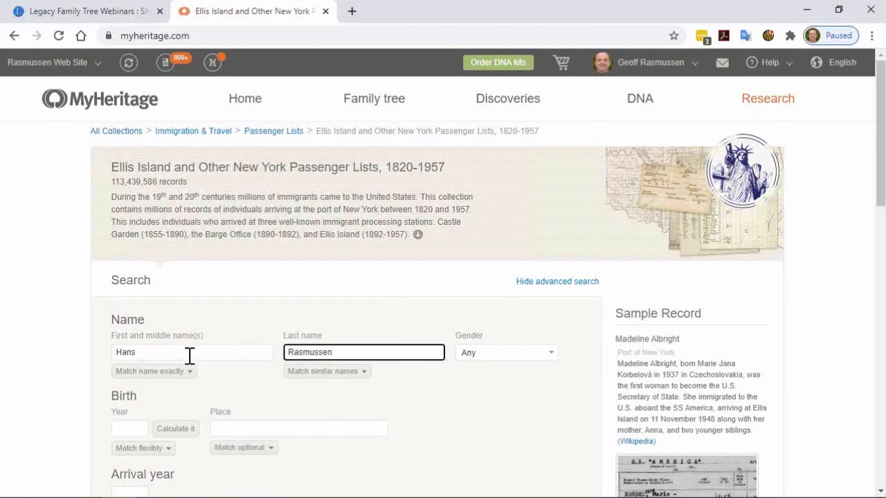
{"action": "scroll", "coordinate": [189, 355], "scroll_direction": "down", "scroll_amount": 4}
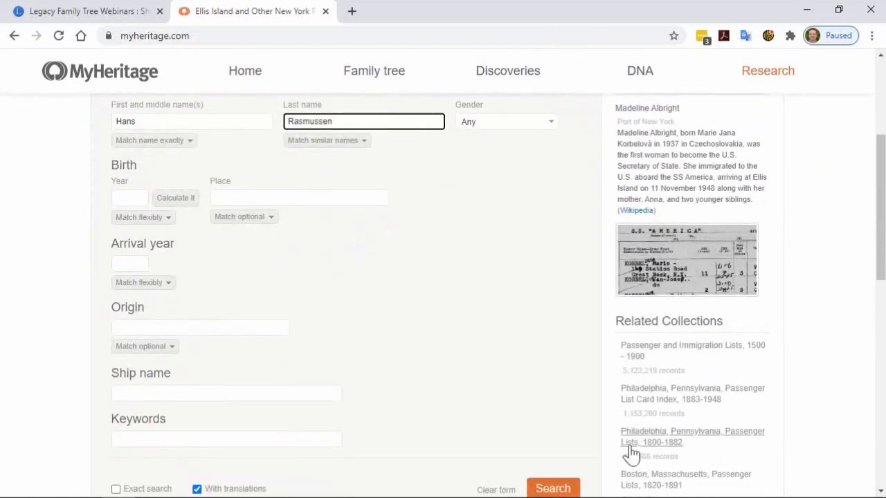
{"action": "left_click", "coordinate": [563, 488]}
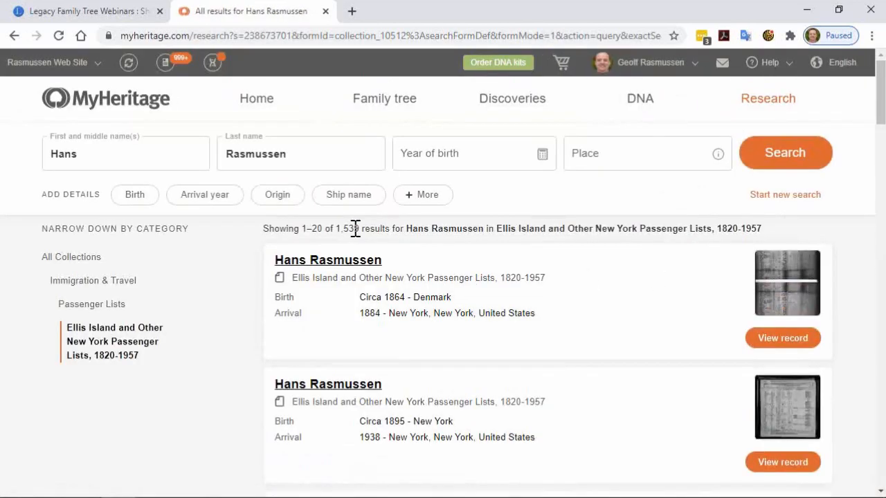
- Clear the first name, require an exact match on the last name, and rerun the passenger list search
{"action": "left_click", "coordinate": [83, 153]}
{"action": "key", "text": "ctrl+a"}
{"action": "key", "text": "BackSpace"}
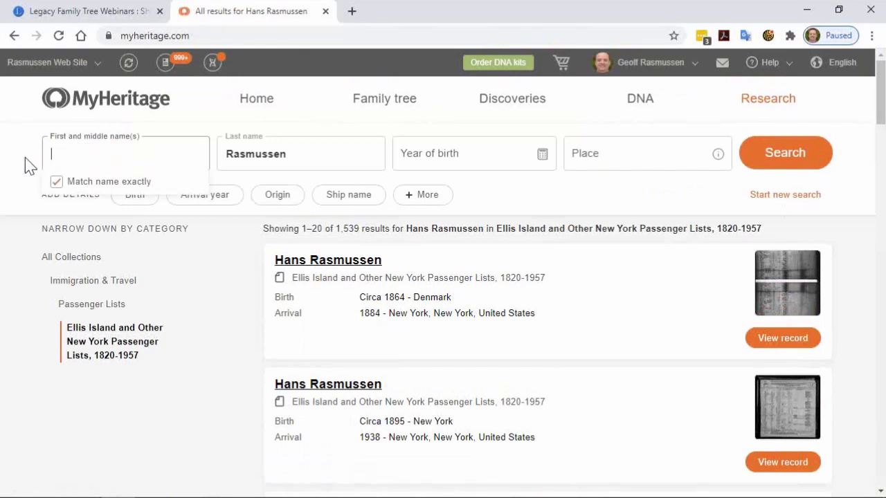
{"action": "left_click", "coordinate": [292, 153]}
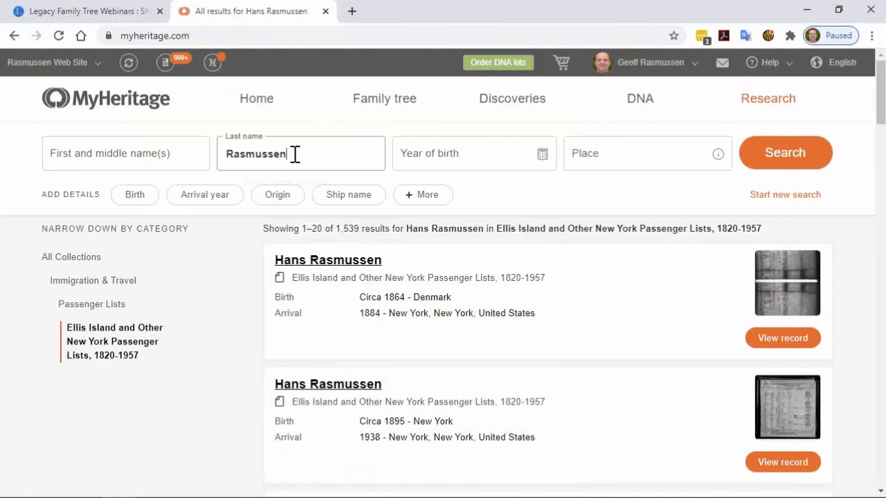
{"action": "left_click", "coordinate": [294, 154]}
{"action": "left_click", "coordinate": [232, 182]}
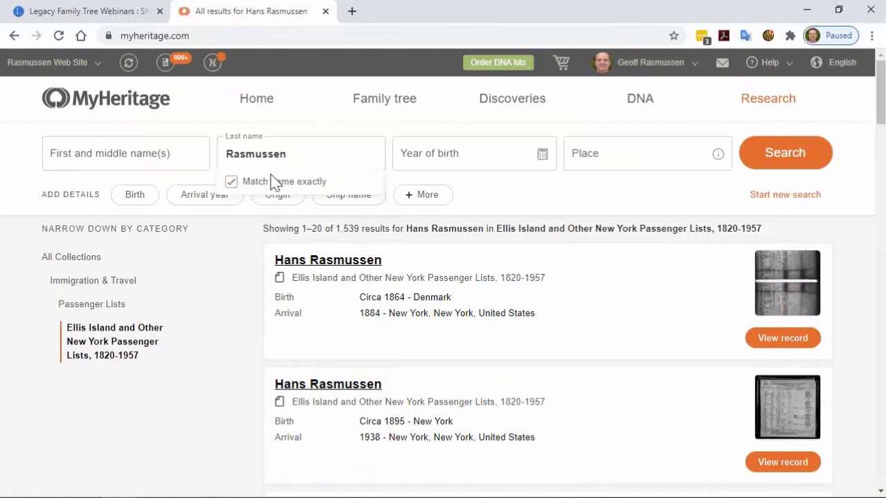
{"action": "left_click", "coordinate": [777, 157]}
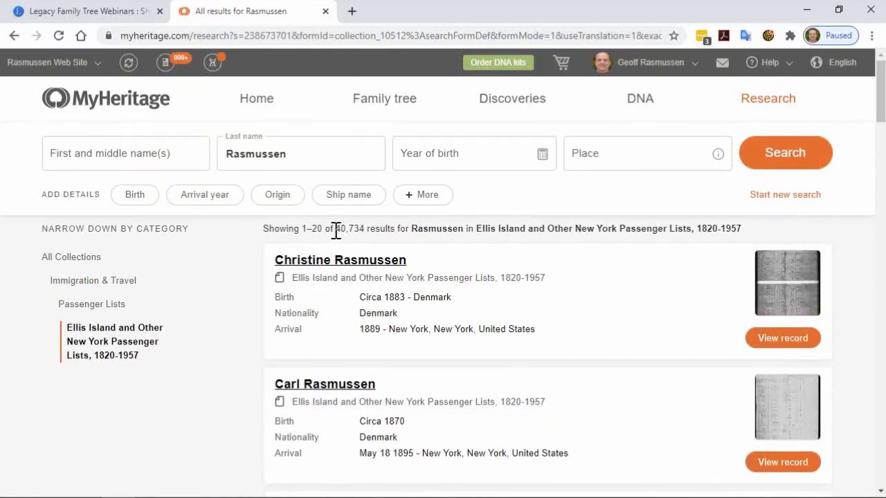
- Narrow the passenger results to arrival year 1870, matching that year exactly
{"action": "left_click_drag", "start_coordinate": [340, 232], "coordinate": [364, 236]}
{"action": "left_click", "coordinate": [368, 243]}
{"action": "left_click", "coordinate": [204, 204]}
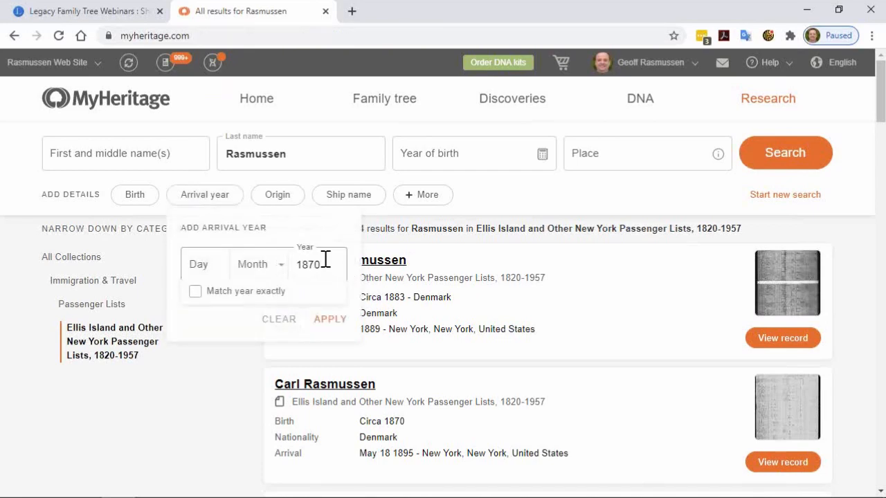
{"action": "left_click", "coordinate": [196, 292]}
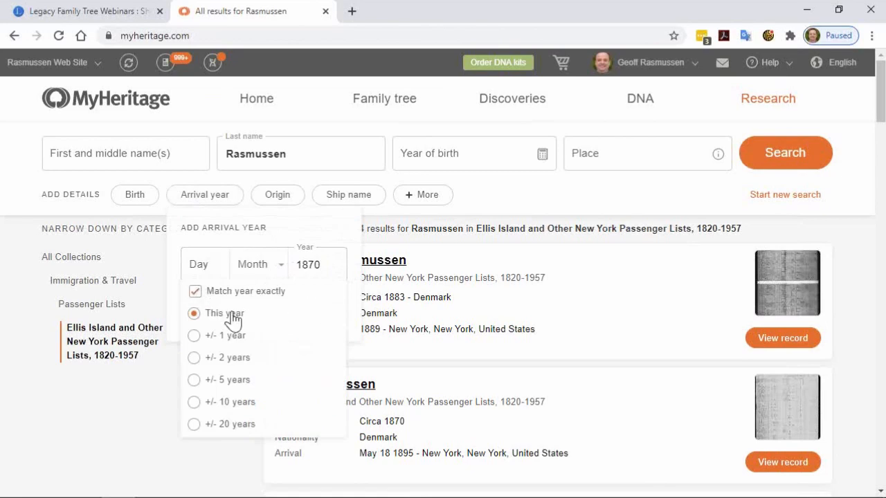
{"action": "left_click", "coordinate": [183, 336]}
{"action": "left_click", "coordinate": [326, 322]}
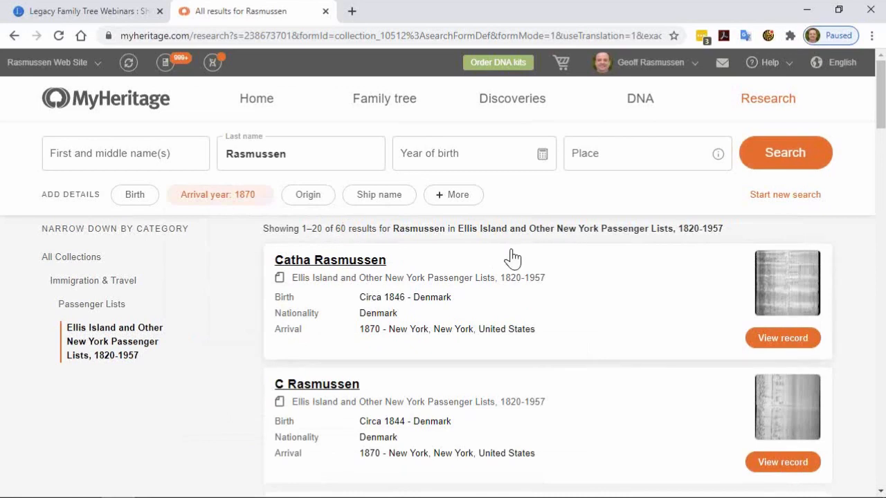
- Add the ship name Minnesota to the passenger list search and apply it
{"action": "scroll", "coordinate": [512, 257], "scroll_direction": "down", "scroll_amount": 3}
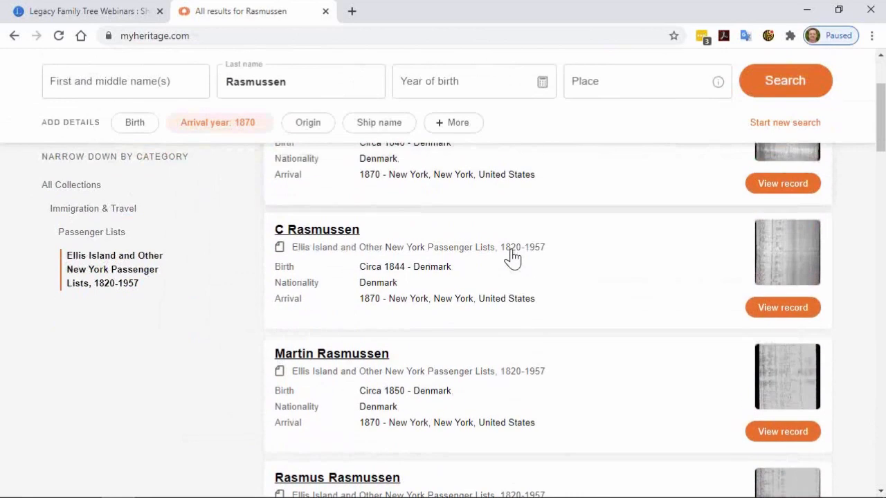
{"action": "scroll", "coordinate": [512, 257], "scroll_direction": "up", "scroll_amount": 3}
{"action": "left_click", "coordinate": [388, 200]}
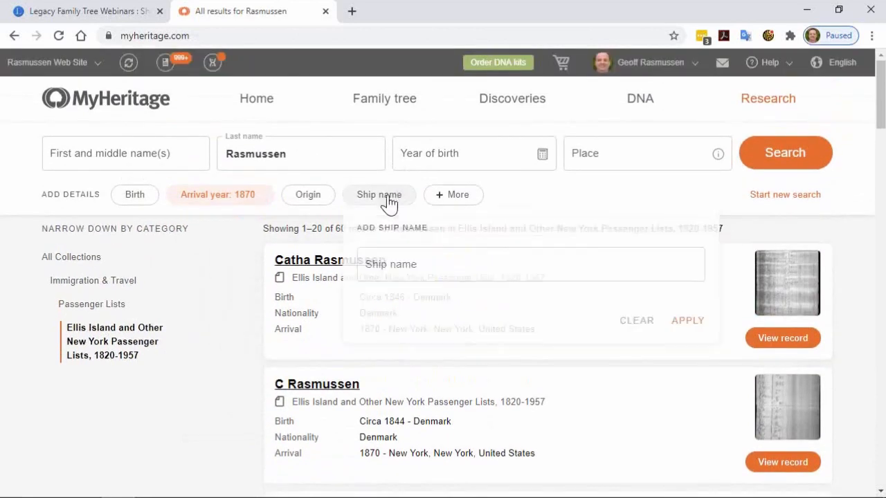
{"action": "left_click", "coordinate": [427, 262]}
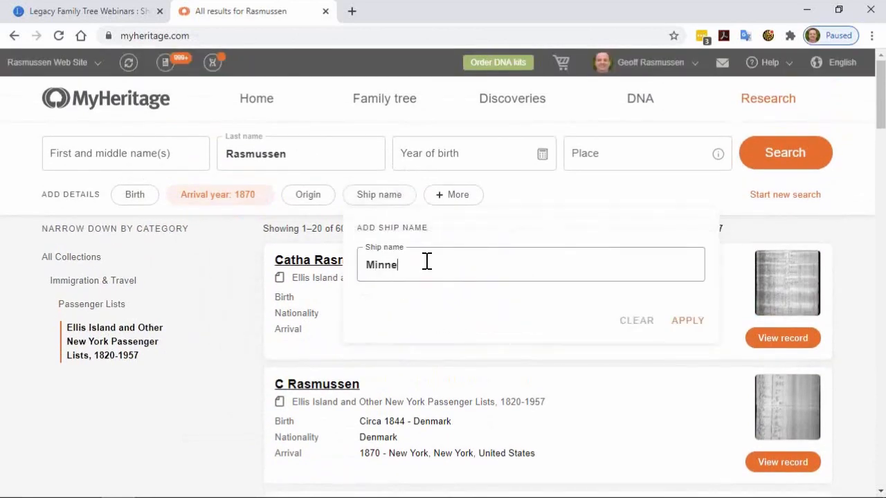
{"action": "left_click", "coordinate": [671, 322]}
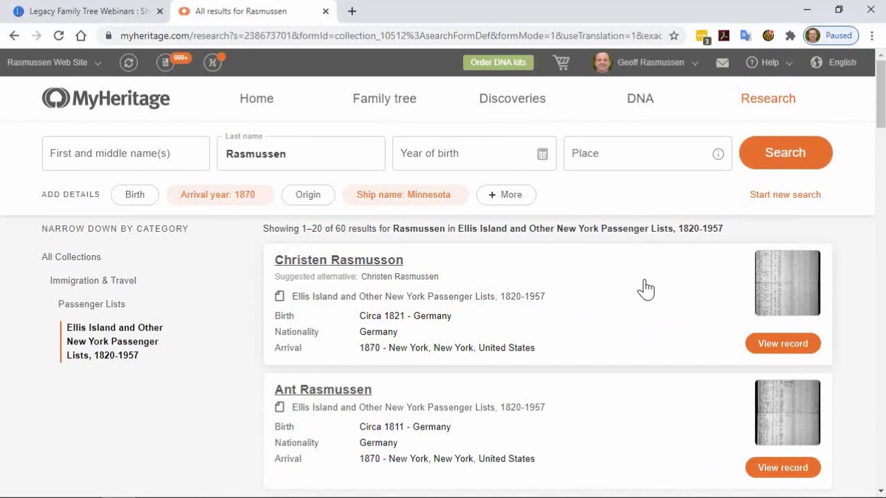
- Open the first passenger record in the results and review its birth, arrival and ship details down to the manifest image
{"action": "left_click", "coordinate": [301, 267]}
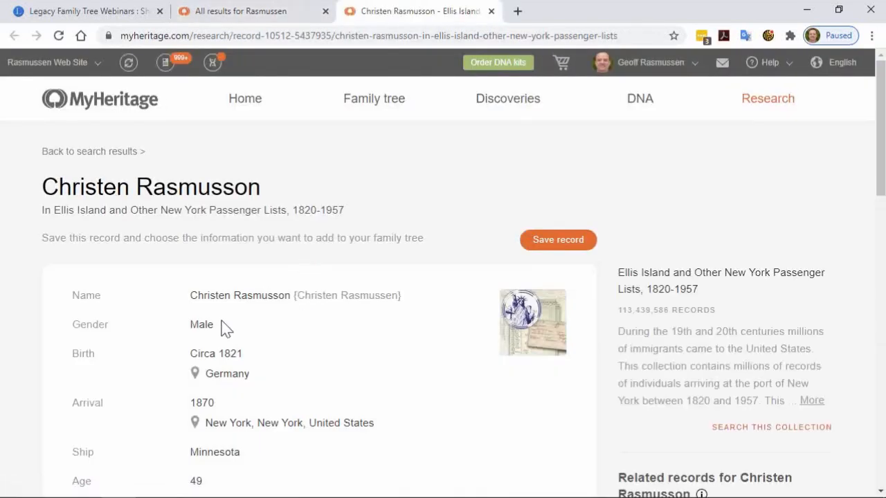
{"action": "scroll", "coordinate": [225, 338], "scroll_direction": "down", "scroll_amount": 2}
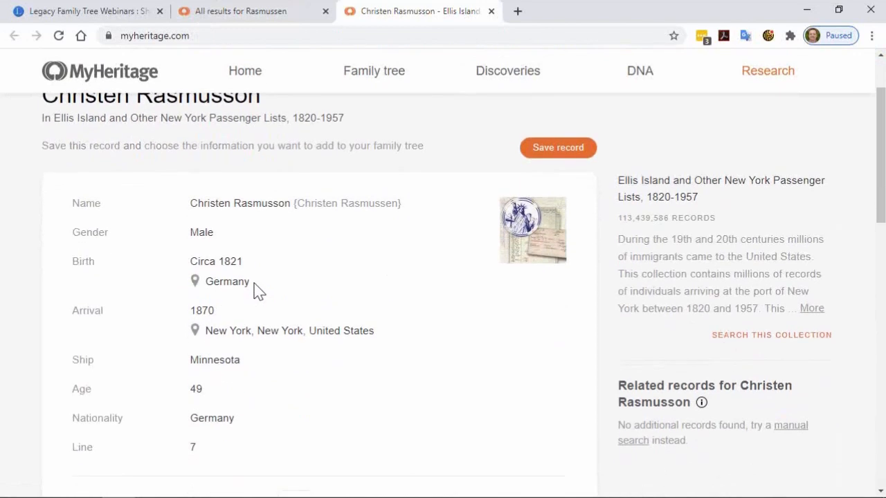
{"action": "left_click_drag", "start_coordinate": [253, 285], "coordinate": [207, 280]}
{"action": "left_click", "coordinate": [255, 285]}
{"action": "left_click_drag", "start_coordinate": [215, 311], "coordinate": [205, 312]}
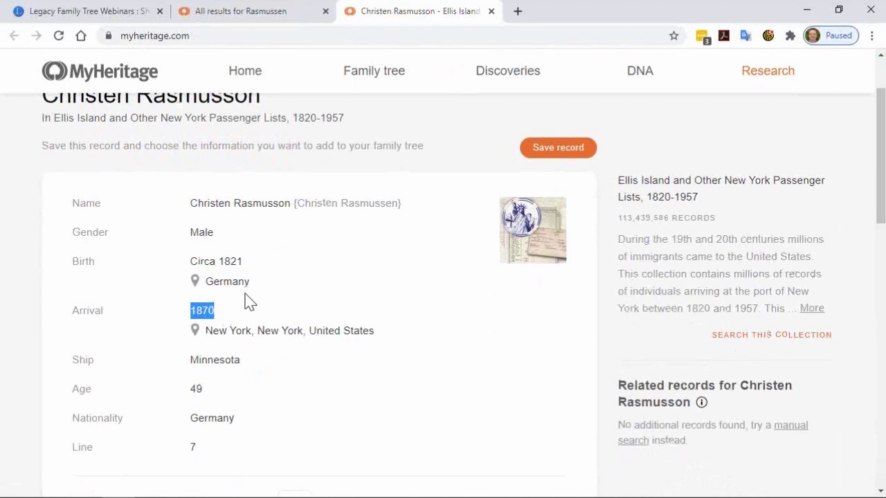
{"action": "scroll", "coordinate": [247, 301], "scroll_direction": "down", "scroll_amount": 4}
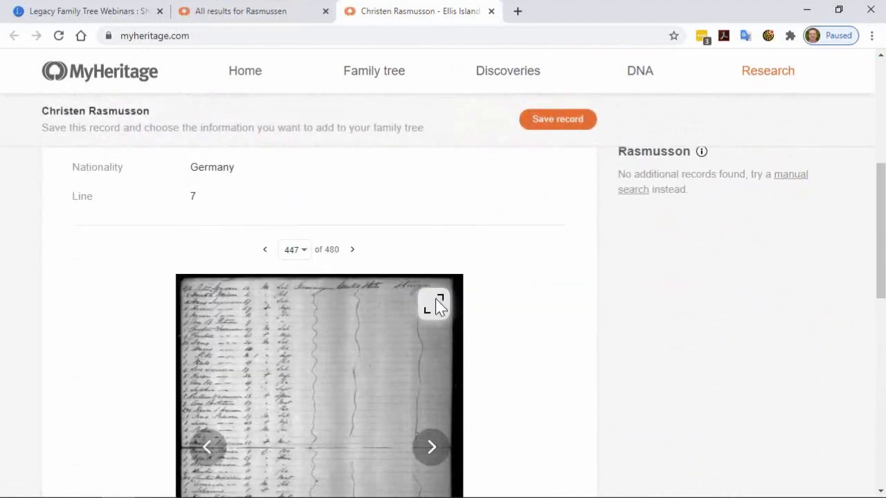
- View the passenger manifest page in full screen and examine the family's names, ages, sexes and occupations up close
{"action": "left_click", "coordinate": [435, 300]}
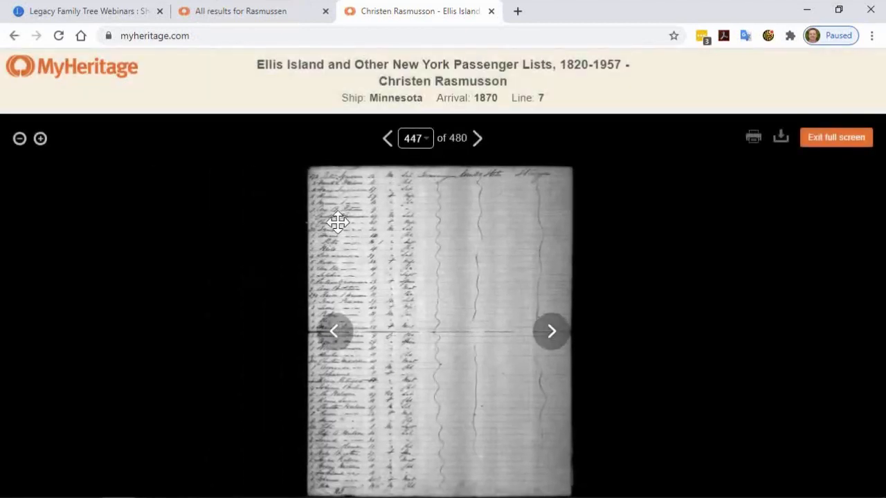
{"action": "scroll", "coordinate": [337, 221], "scroll_direction": "up", "scroll_amount": 2}
{"action": "scroll", "coordinate": [205, 257], "scroll_direction": "up", "scroll_amount": 1}
{"action": "left_click_drag", "start_coordinate": [205, 257], "coordinate": [285, 258]}
{"action": "scroll", "coordinate": [219, 303], "scroll_direction": "up", "scroll_amount": 3}
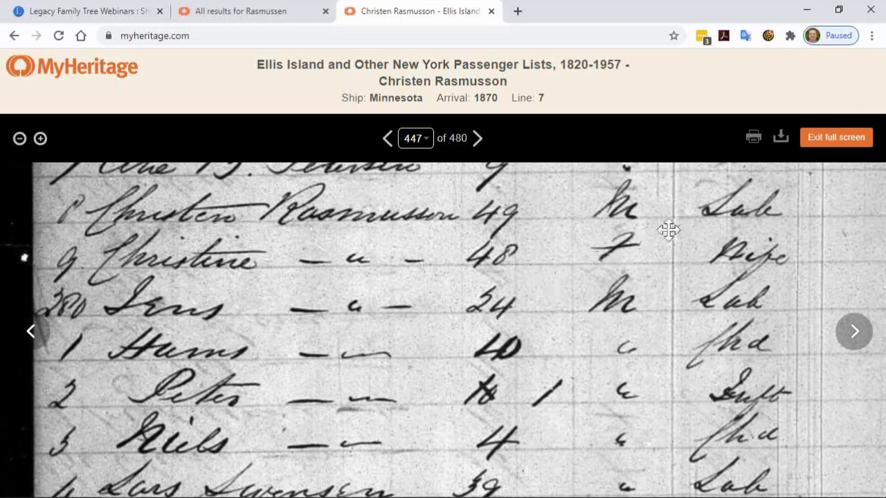
{"action": "left_click_drag", "start_coordinate": [664, 232], "coordinate": [570, 238]}
{"action": "left_click_drag", "start_coordinate": [499, 233], "coordinate": [466, 233]}
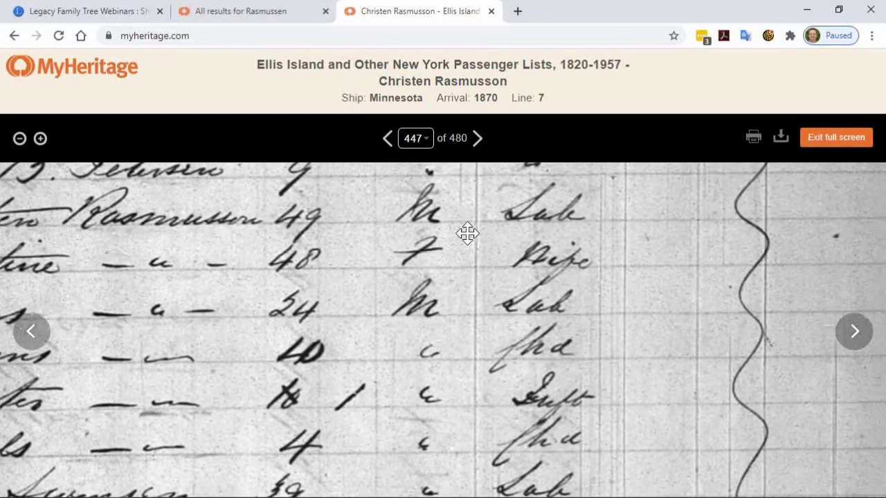
{"action": "left_click_drag", "start_coordinate": [559, 230], "coordinate": [508, 247]}
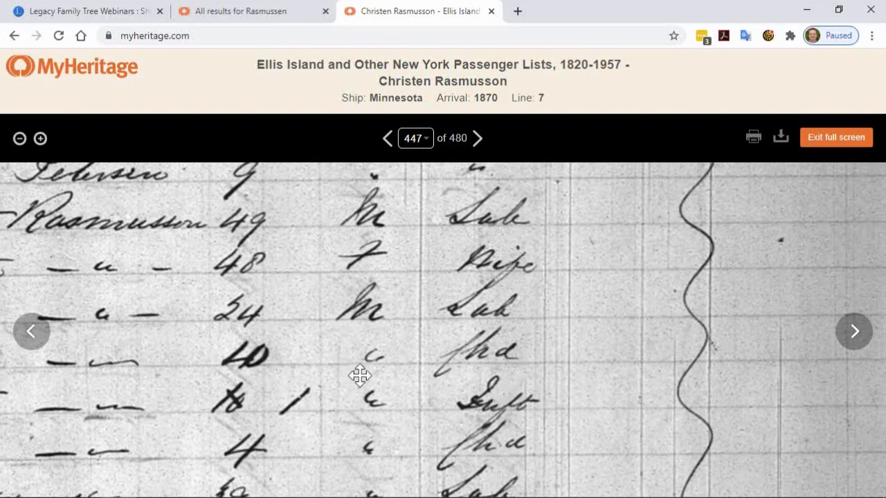
- Open the full-size manifest image for download in its own tab and check the option for saving it
{"action": "left_click_drag", "start_coordinate": [358, 373], "coordinate": [383, 386]}
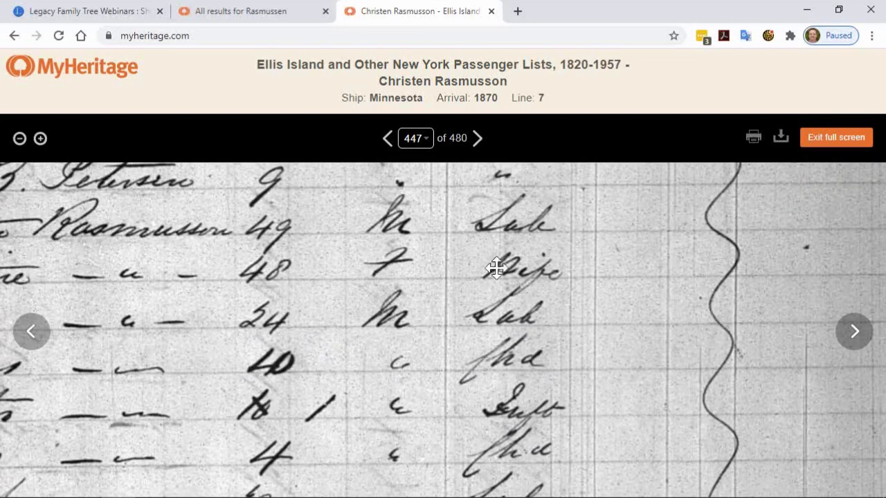
{"action": "left_click", "coordinate": [782, 138]}
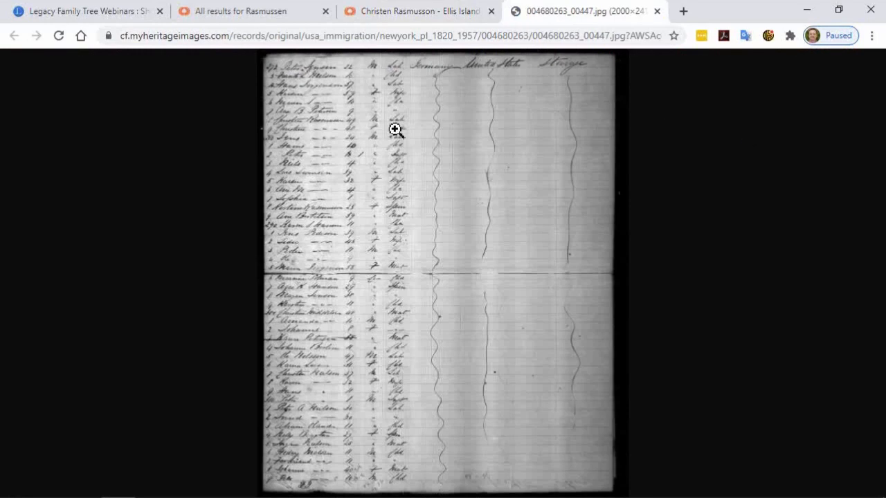
{"action": "right_click", "coordinate": [397, 132]}
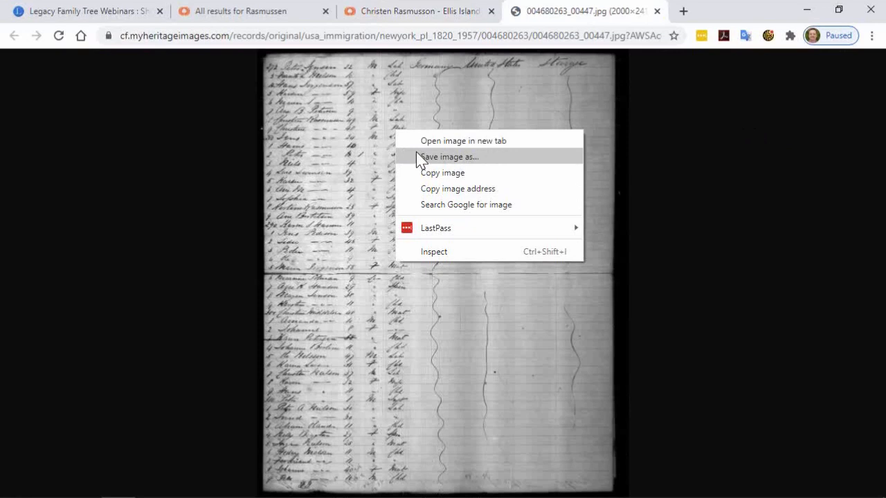
{"action": "left_click", "coordinate": [558, 105]}
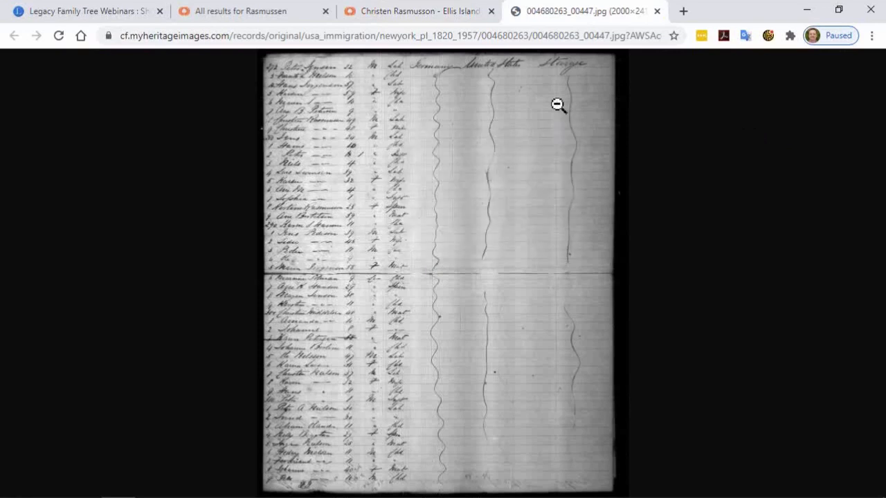
{"action": "left_click", "coordinate": [558, 105]}
- Return to the passenger record, preview the manifest page's printout without printing, and leave the full-screen view
{"action": "left_click", "coordinate": [427, 14]}
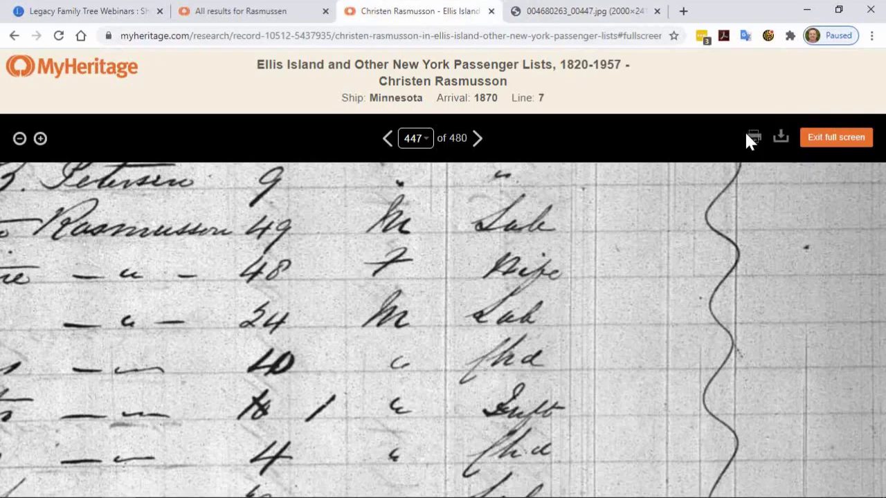
{"action": "left_click", "coordinate": [754, 137]}
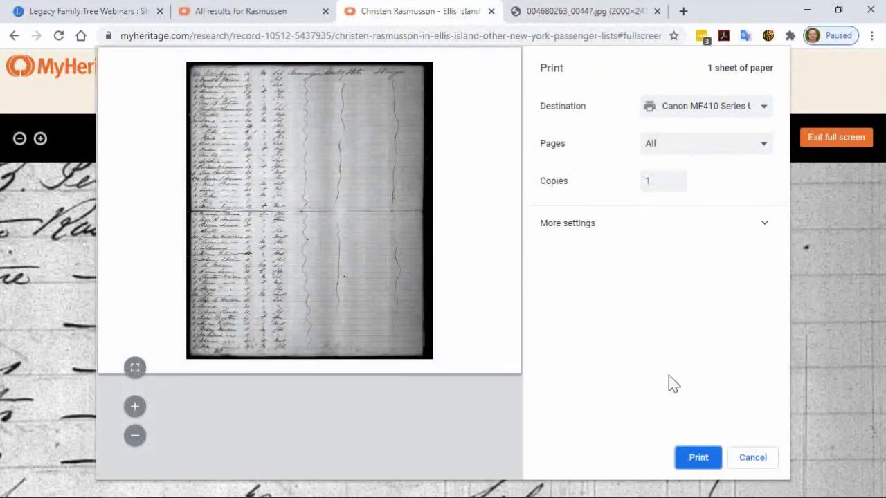
{"action": "left_click", "coordinate": [776, 462]}
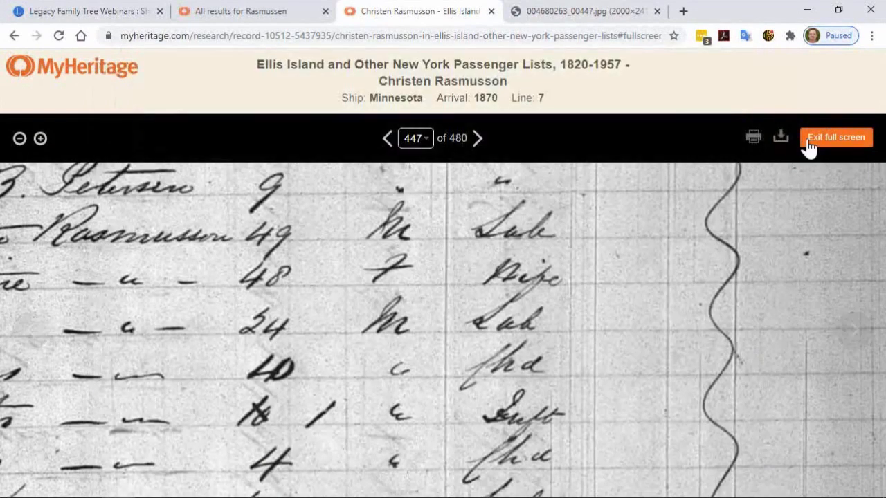
{"action": "left_click", "coordinate": [810, 142]}
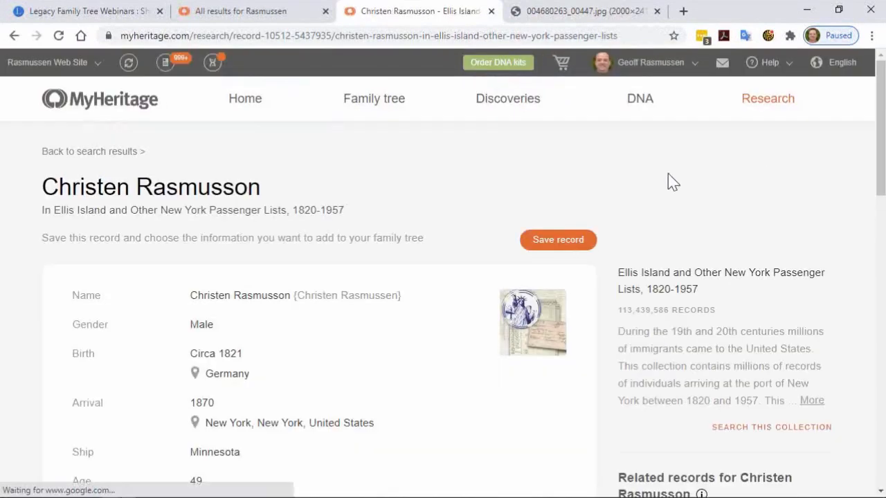
- Start saving the passenger record to the family tree and search the tree for the ancestor's full name
{"action": "left_click", "coordinate": [540, 246]}
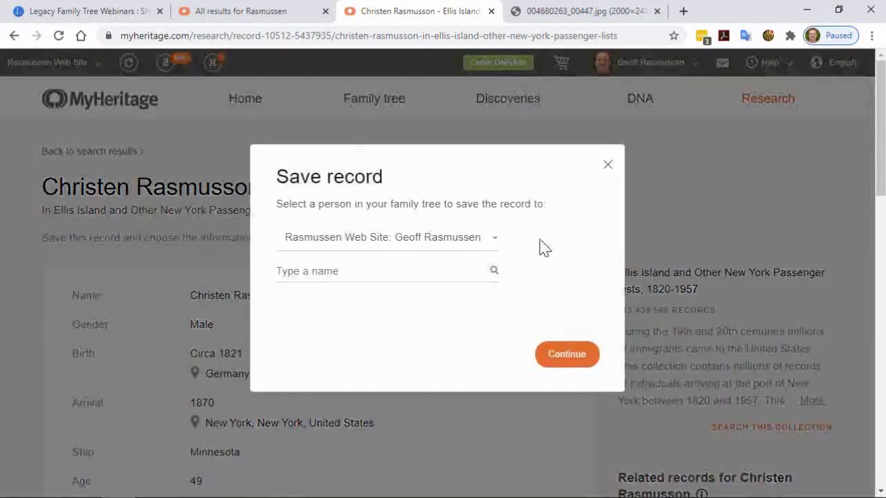
{"action": "left_click", "coordinate": [385, 270]}
{"action": "type", "text": "Christian R"}
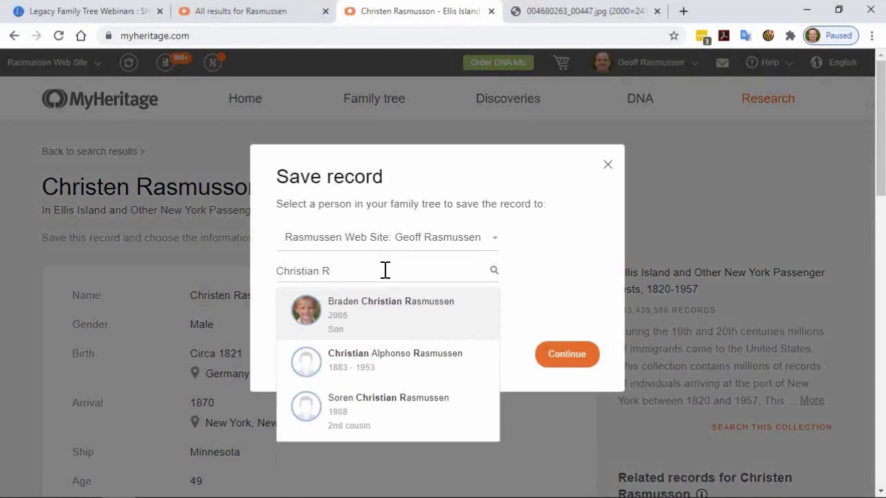
{"action": "key", "text": "BackSpace"}
{"action": "key", "text": "BackSpace"}
{"action": "key", "text": "BackSpace"}
{"action": "key", "text": "BackSpace"}
{"action": "key", "text": "BackSpace"}
{"action": "type", "text": "en"}
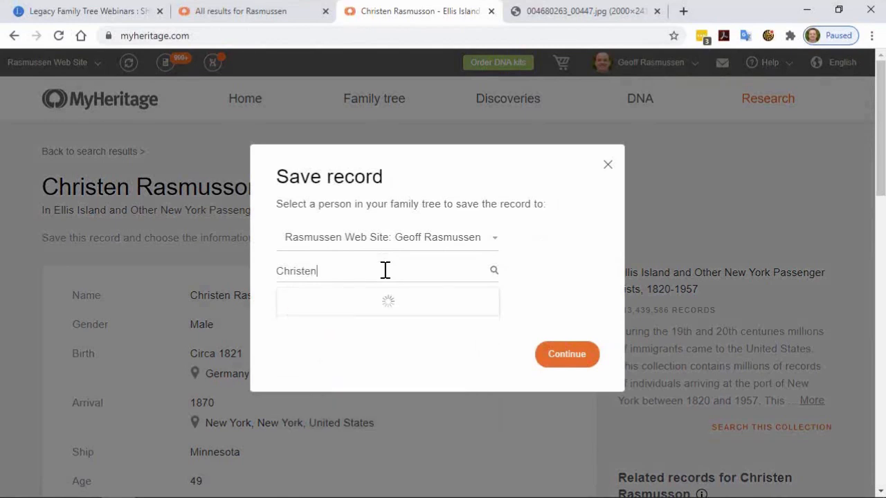
{"action": "type", "text": " Rasmusse"}
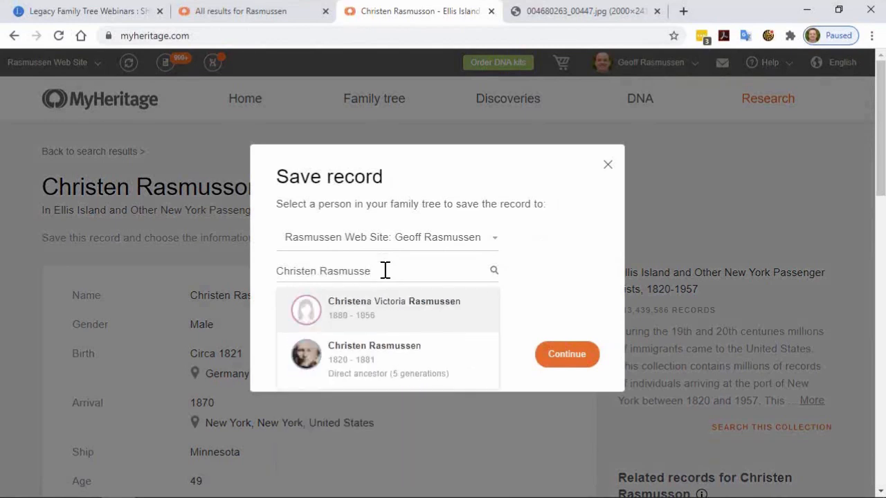
- Save the record to the 1820–1881 direct ancestor and continue to extracting its information into the tree
{"action": "left_click", "coordinate": [363, 361]}
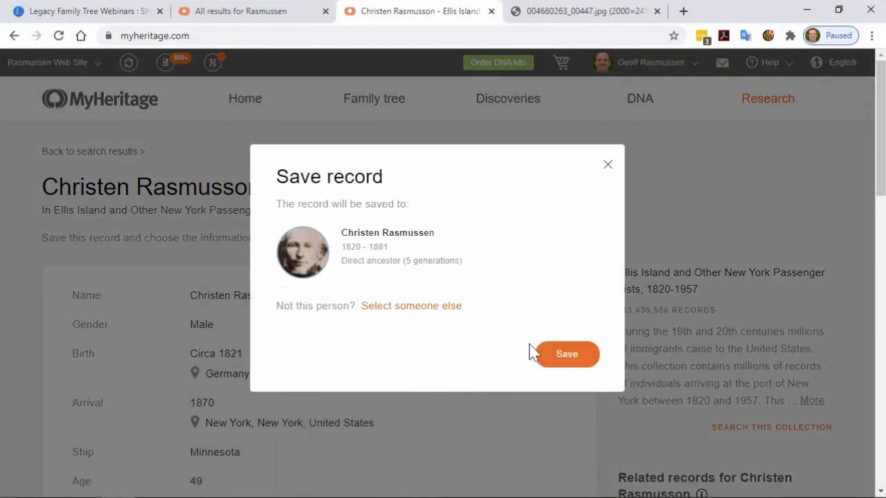
{"action": "left_click", "coordinate": [560, 358]}
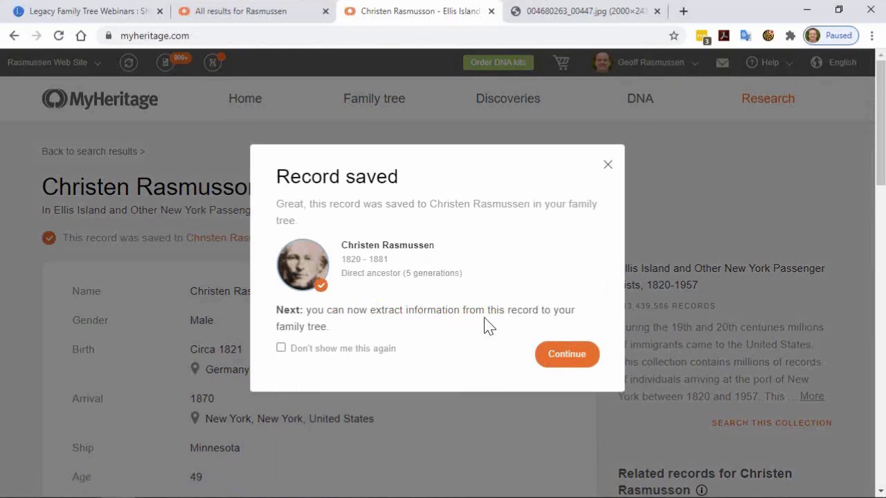
{"action": "left_click", "coordinate": [559, 356]}
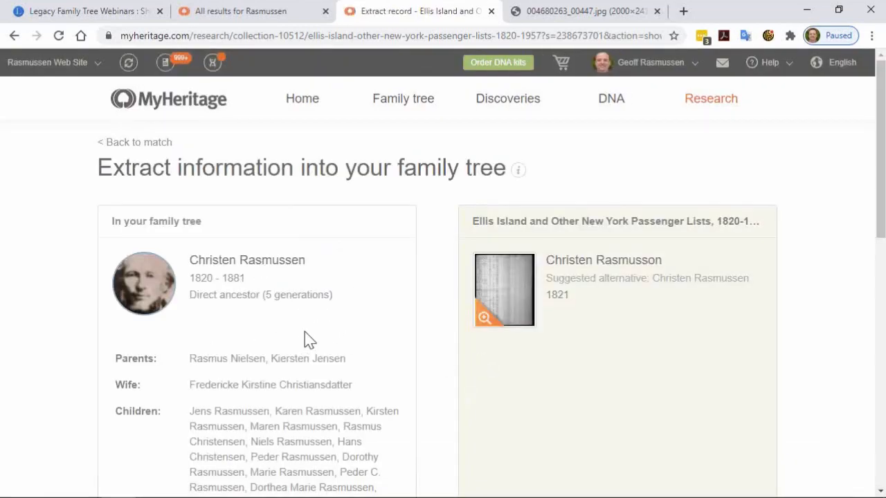
- Extract the 1870 arrival date and New York, New York, United States place into the ancestor's immigration details and save to the tree
{"action": "scroll", "coordinate": [609, 328], "scroll_direction": "down", "scroll_amount": 5}
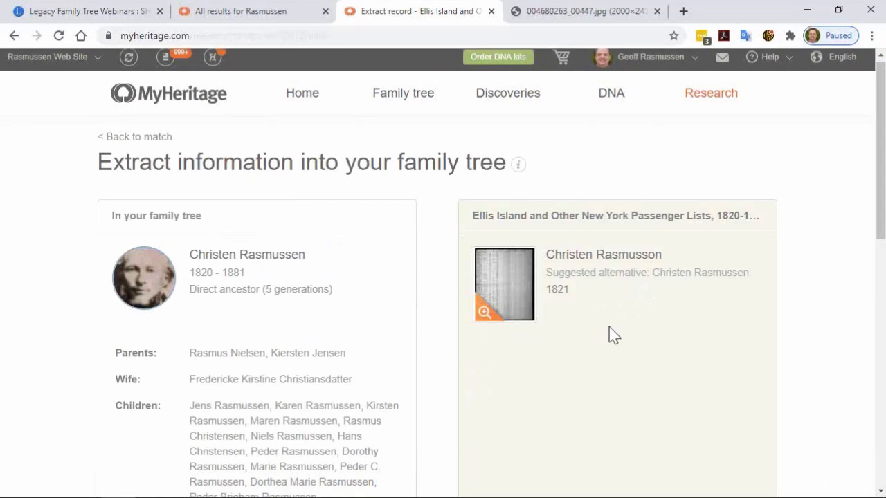
{"action": "scroll", "coordinate": [609, 327], "scroll_direction": "down", "scroll_amount": 2}
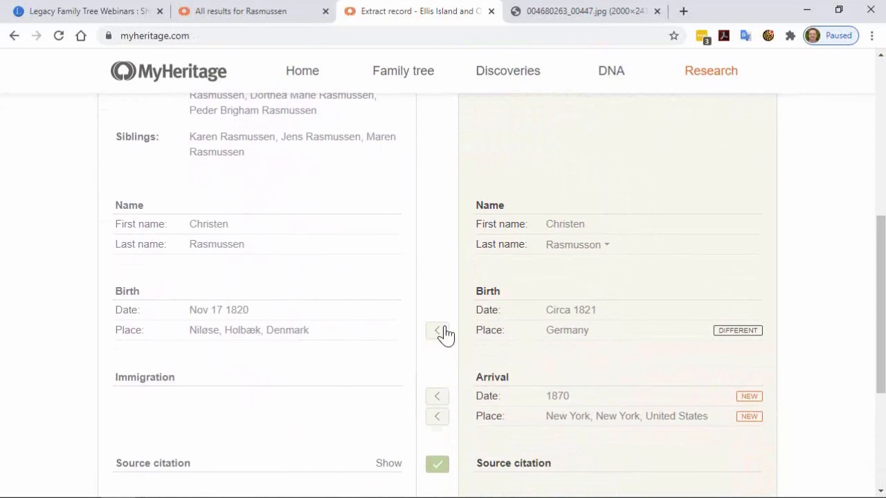
{"action": "scroll", "coordinate": [455, 339], "scroll_direction": "down", "scroll_amount": 2}
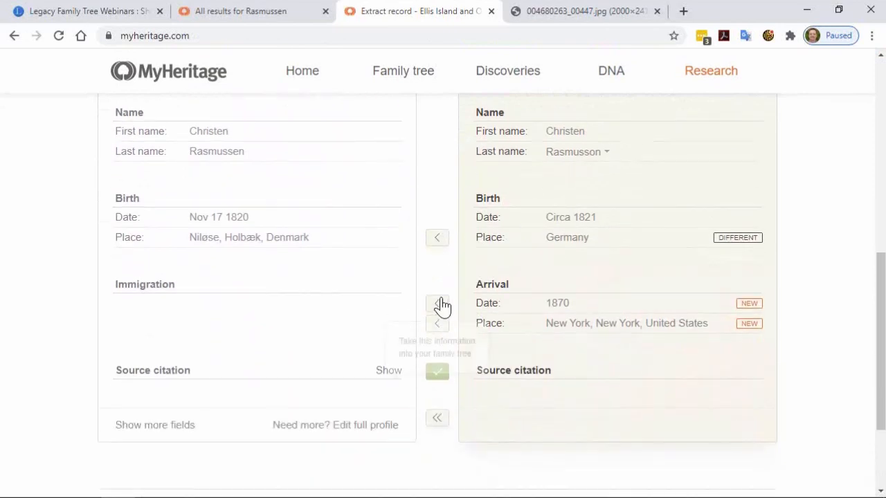
{"action": "left_click", "coordinate": [440, 305]}
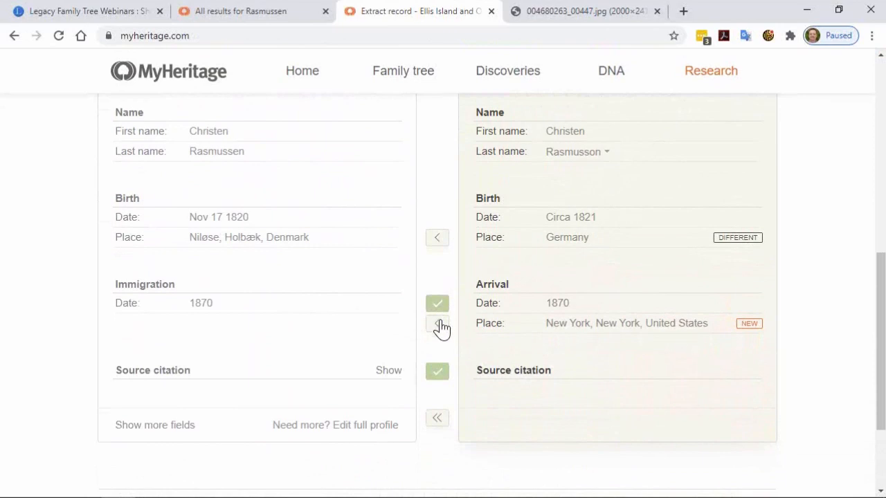
{"action": "left_click", "coordinate": [440, 325]}
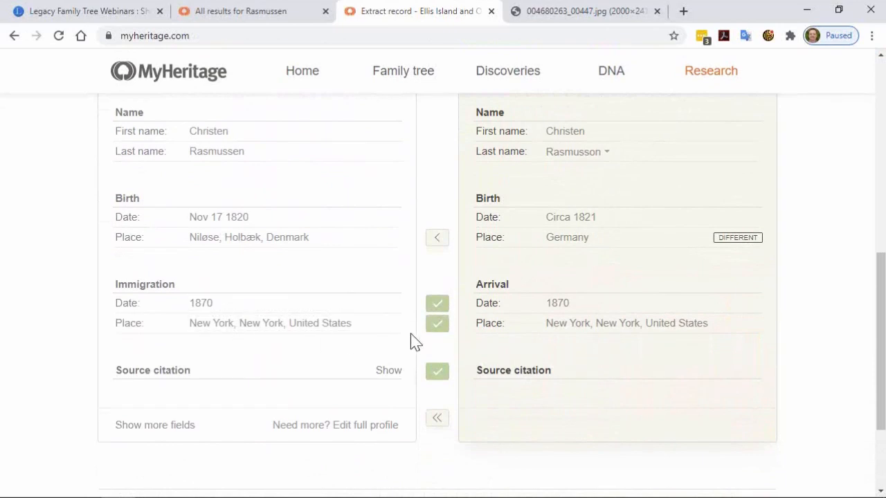
{"action": "scroll", "coordinate": [413, 342], "scroll_direction": "down", "scroll_amount": 2}
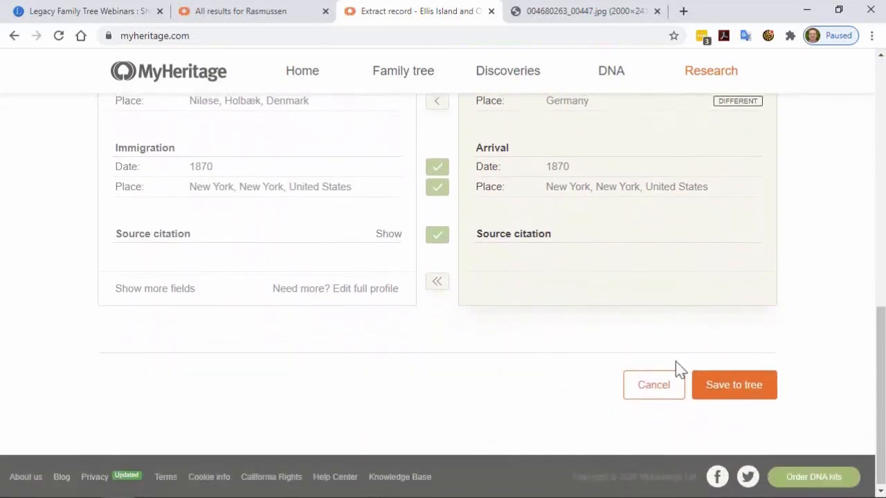
{"action": "left_click", "coordinate": [746, 386]}
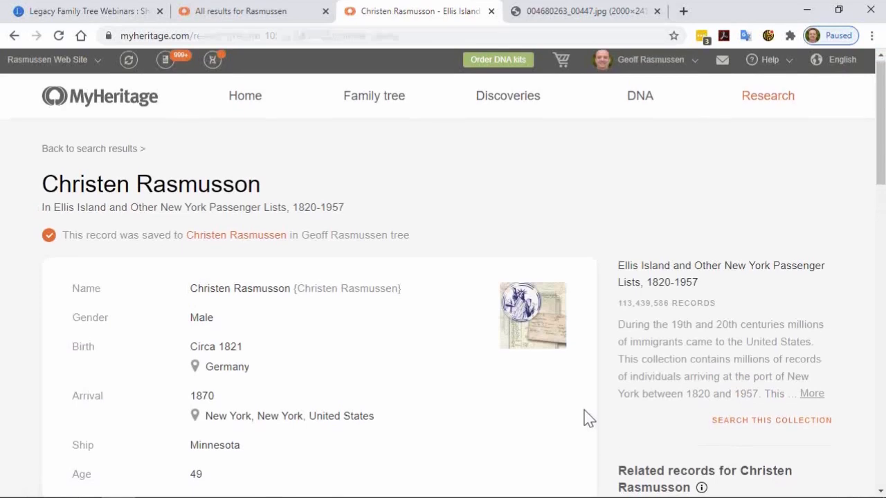
- Review the saved record's manifest image, source information, member-contributed alternatives and linked family tree person
{"action": "scroll", "coordinate": [585, 418], "scroll_direction": "down", "scroll_amount": 3}
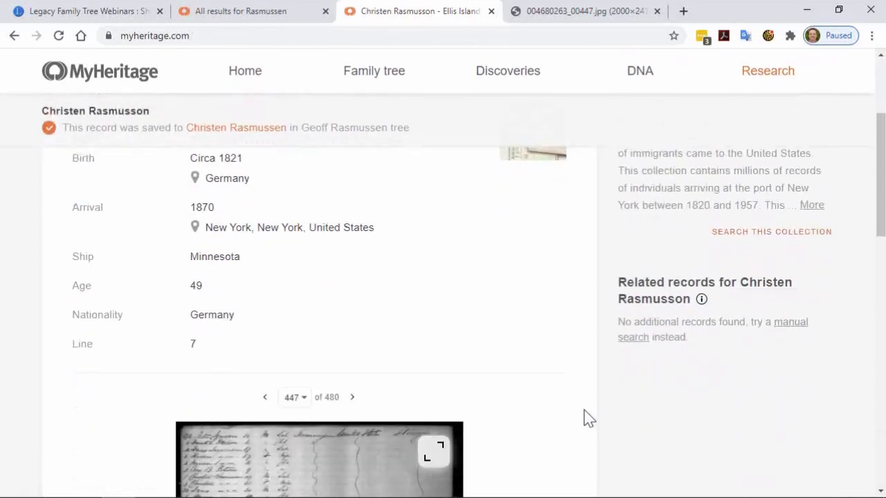
{"action": "scroll", "coordinate": [584, 418], "scroll_direction": "down", "scroll_amount": 4}
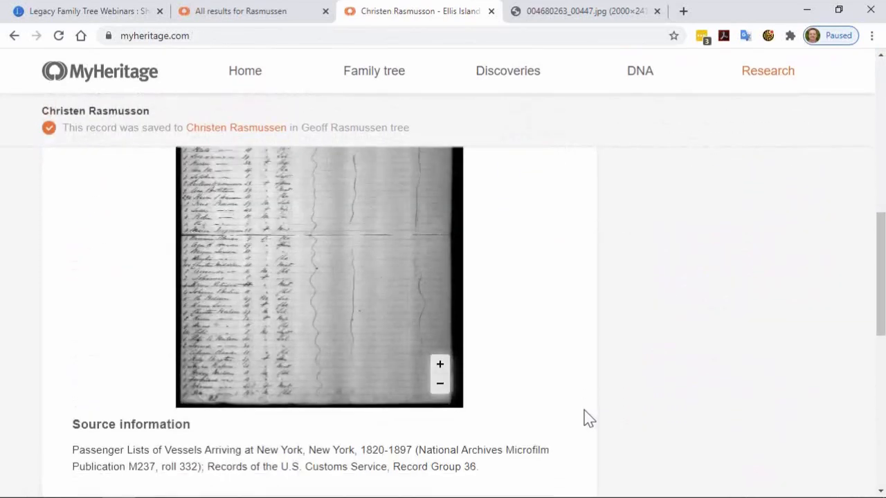
{"action": "scroll", "coordinate": [587, 418], "scroll_direction": "down", "scroll_amount": 3}
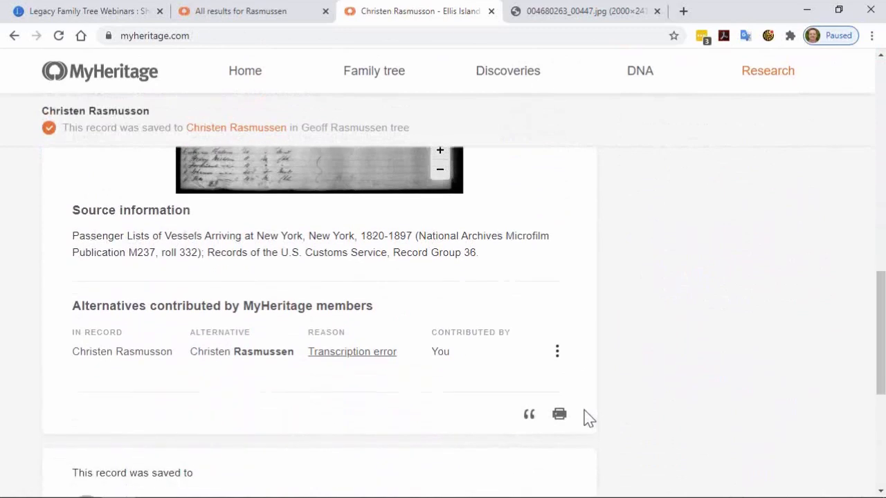
{"action": "scroll", "coordinate": [587, 418], "scroll_direction": "down", "scroll_amount": 4}
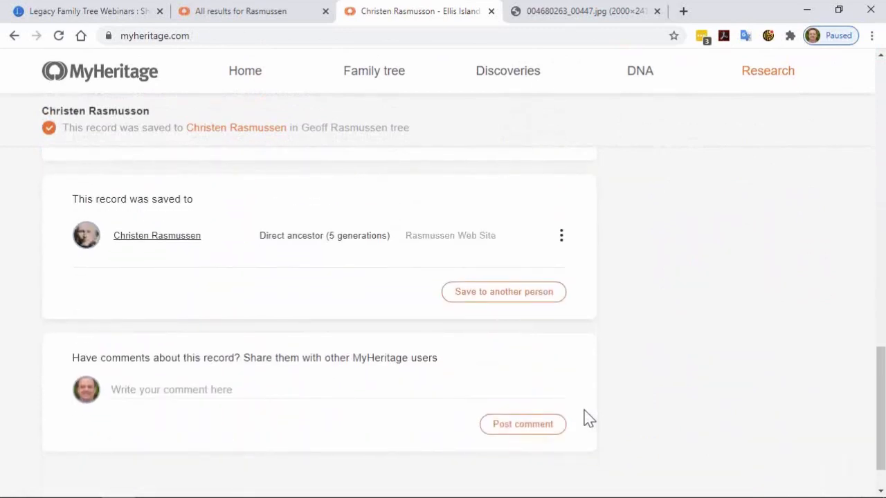
{"action": "scroll", "coordinate": [587, 419], "scroll_direction": "down", "scroll_amount": 1}
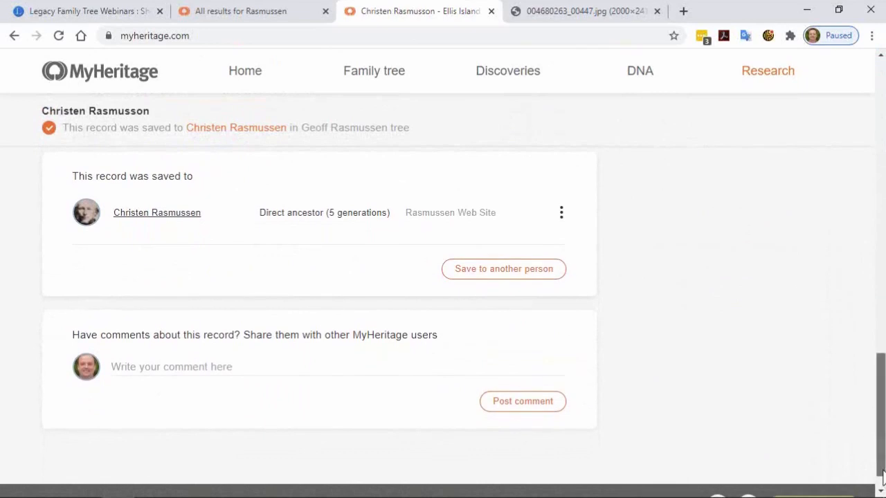
{"action": "left_click_drag", "start_coordinate": [880, 415], "coordinate": [879, 121]}
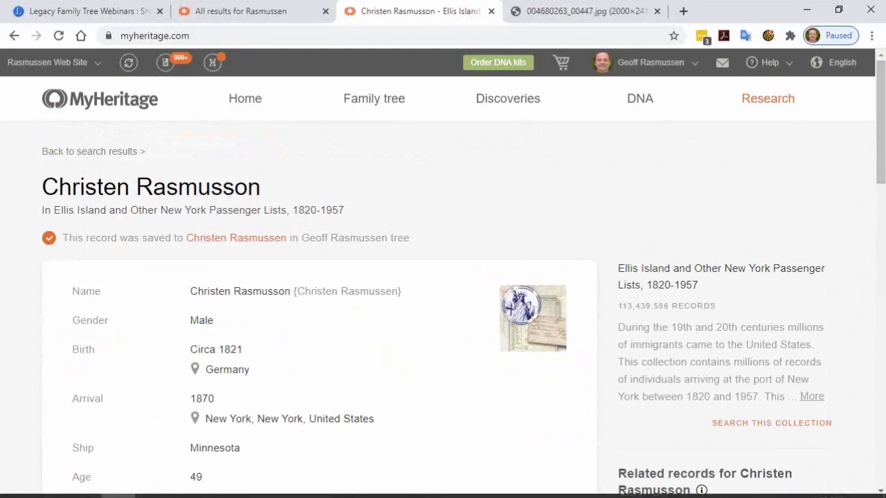
- Switch to the running PowerPoint slide show
{"action": "mouse_move", "coordinate": [567, 494]}
{"action": "mouse_move", "coordinate": [428, 489]}
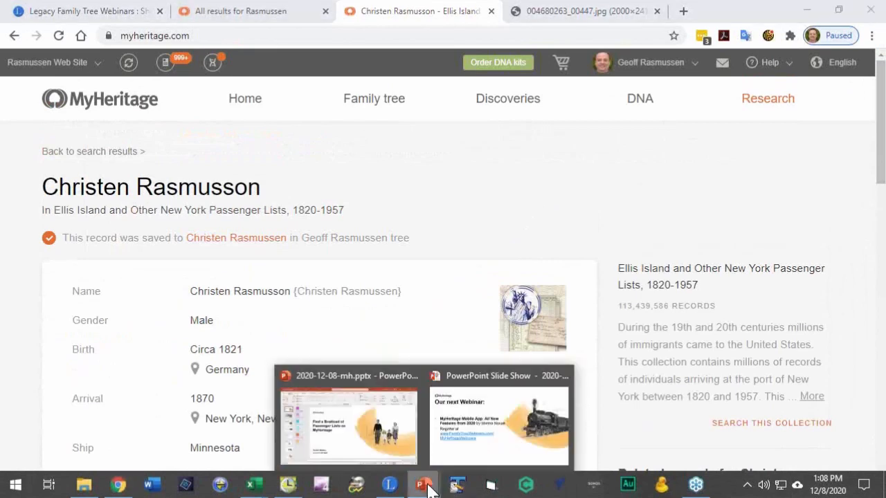
{"action": "left_click", "coordinate": [515, 428]}
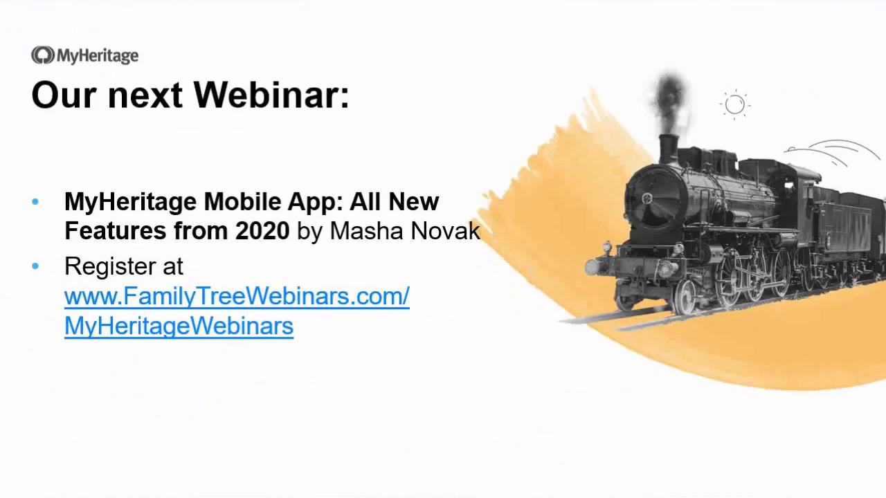